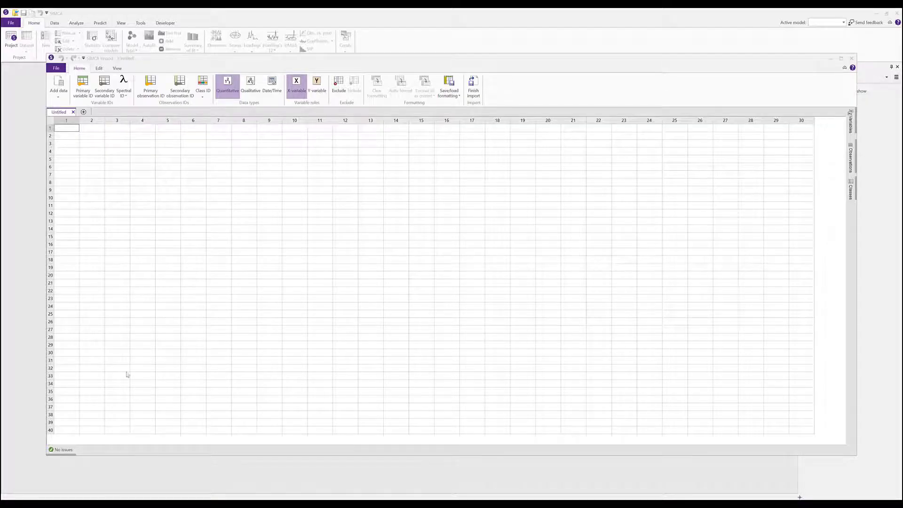
Import Sovring Data1–Data4.csv as separate sheets, accepting the semicolon delimiter.
{"action": "left_click", "coordinate": [59, 85]}
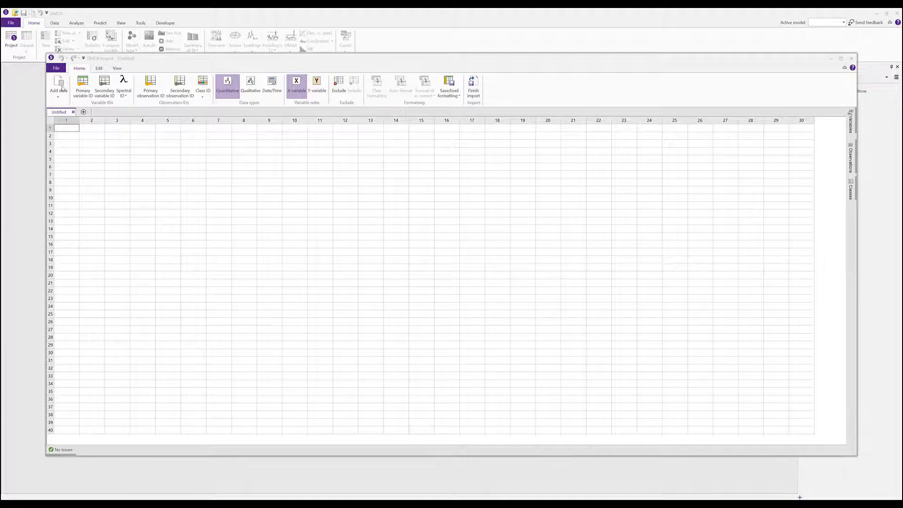
{"action": "scroll", "coordinate": [288, 257], "scroll_direction": "down", "scroll_amount": 2}
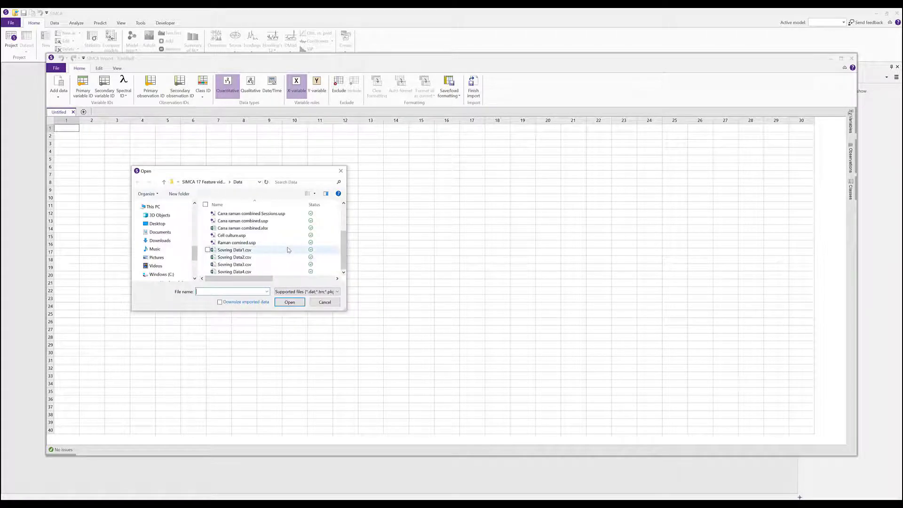
{"action": "left_click", "coordinate": [286, 250]}
{"action": "left_click", "coordinate": [287, 271], "text": "shift"}
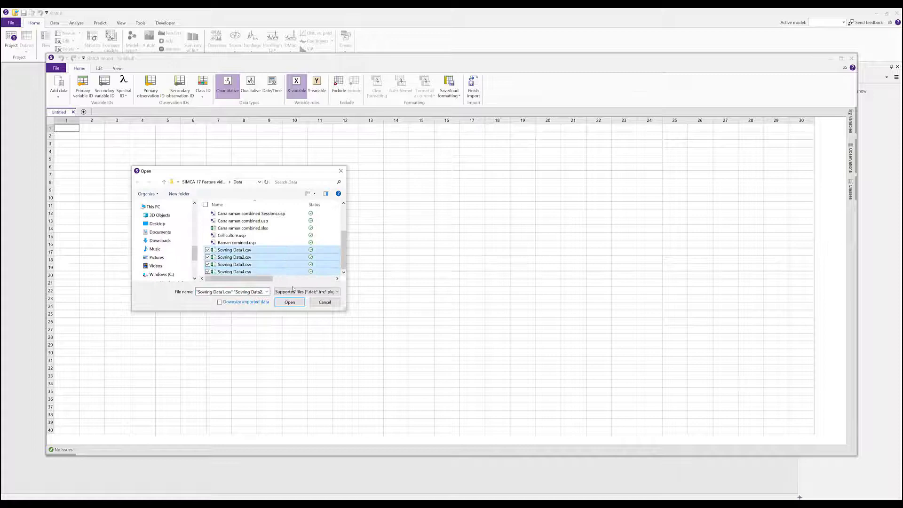
{"action": "left_click", "coordinate": [298, 302]}
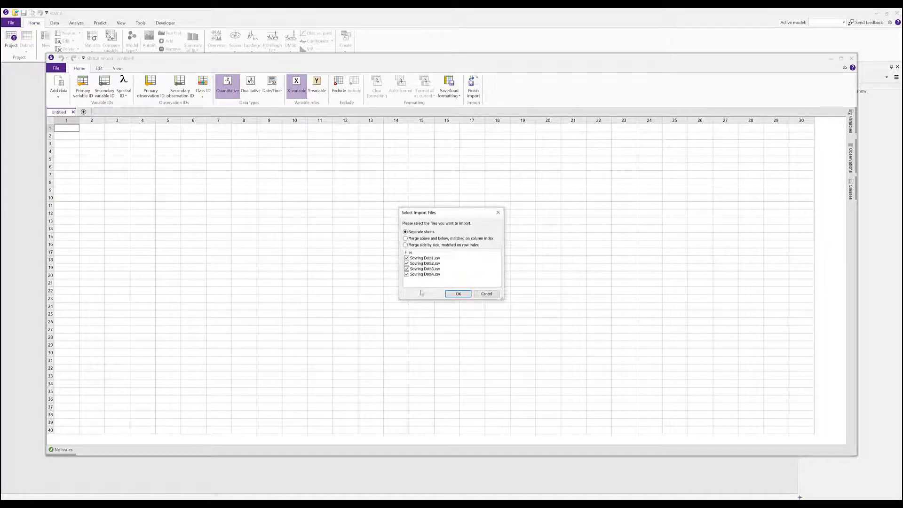
{"action": "left_click", "coordinate": [458, 293]}
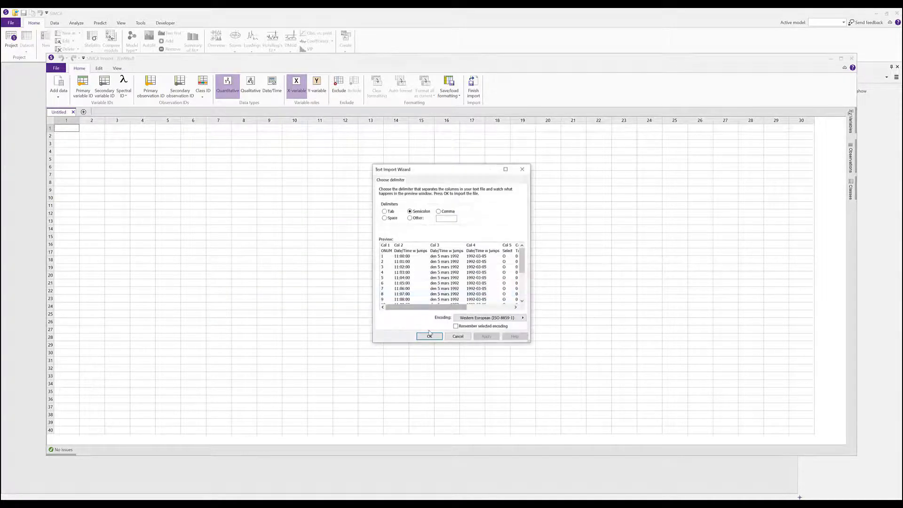
{"action": "left_click", "coordinate": [423, 338]}
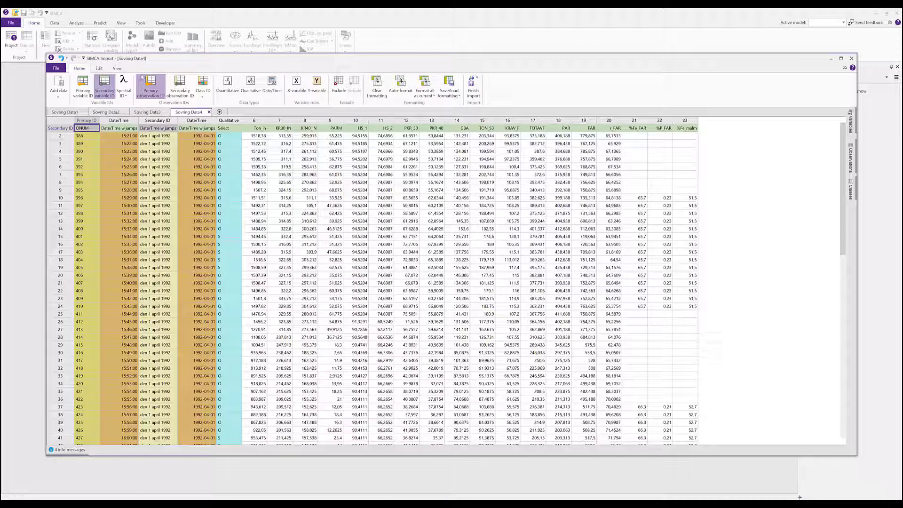
Exclude date columns 3–4 and set the Qualitative column as secondary observation ID.
{"action": "left_click", "coordinate": [153, 113]}
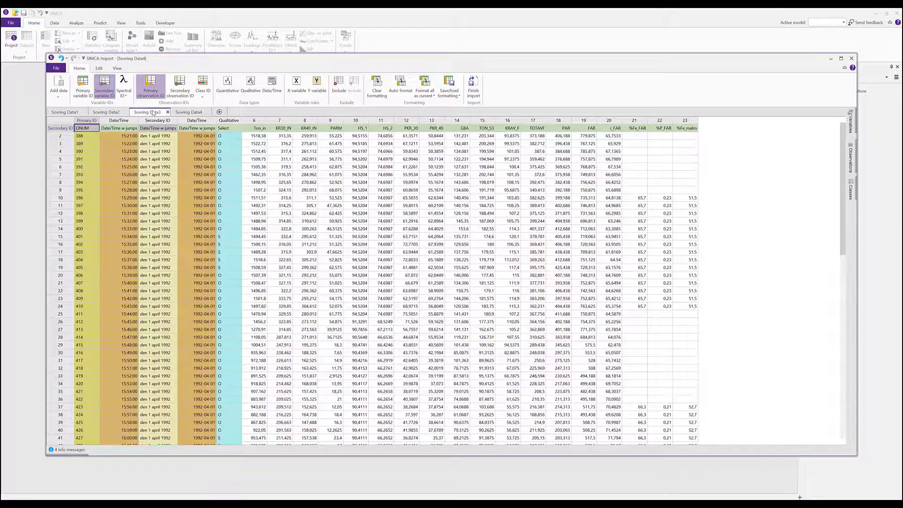
{"action": "left_click", "coordinate": [106, 112]}
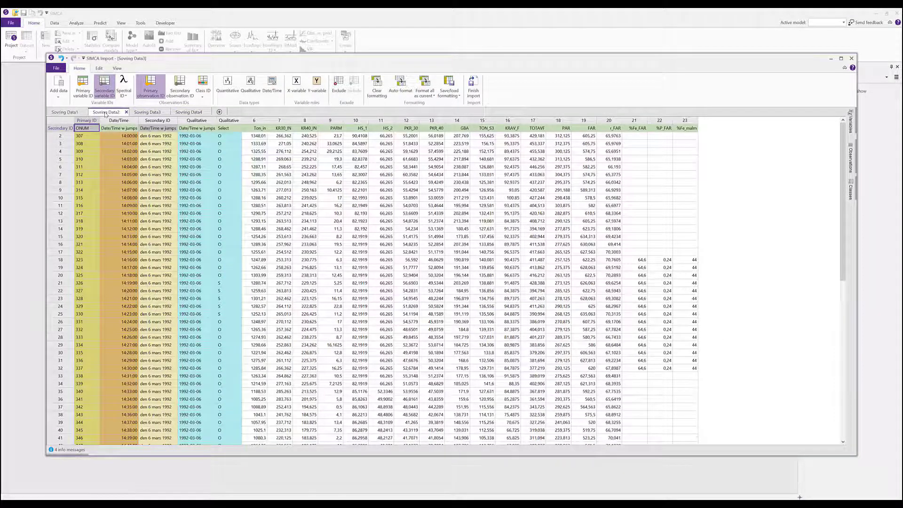
{"action": "left_click", "coordinate": [75, 113]}
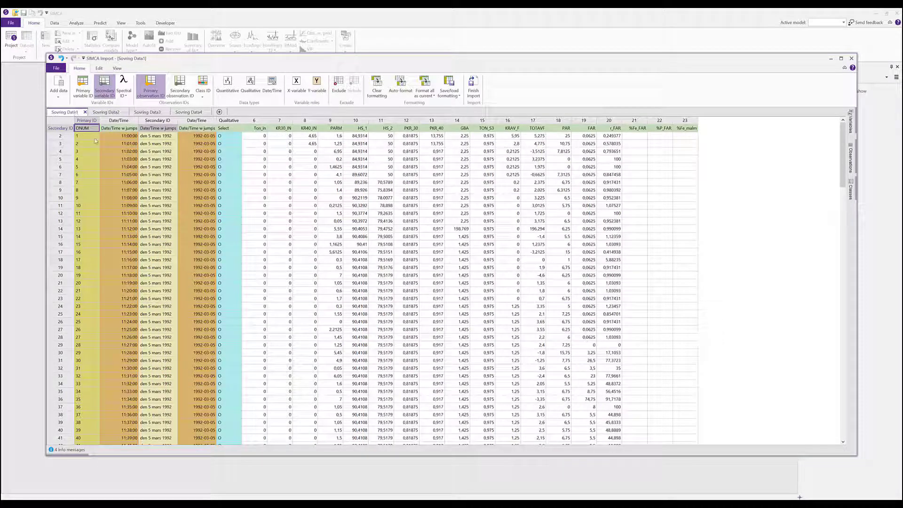
{"action": "left_click_drag", "start_coordinate": [160, 128], "coordinate": [184, 126]}
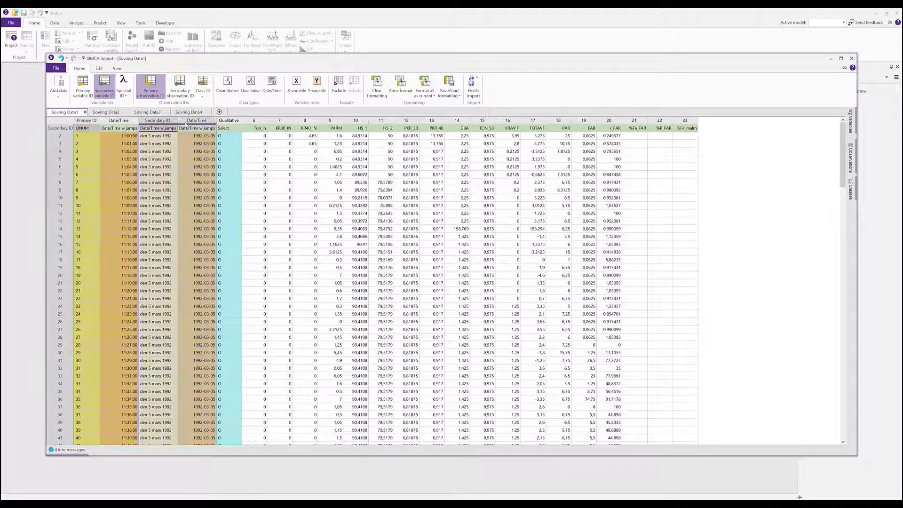
{"action": "left_click", "coordinate": [340, 84]}
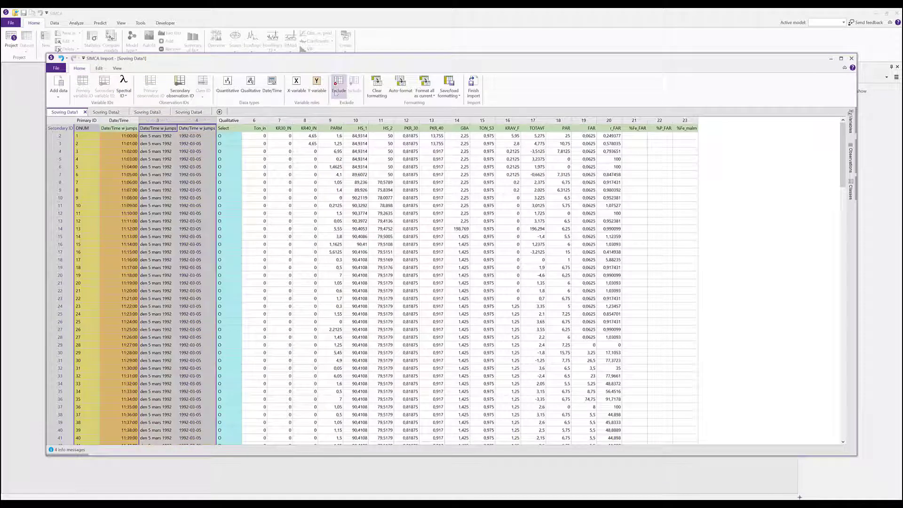
{"action": "left_click", "coordinate": [237, 121]}
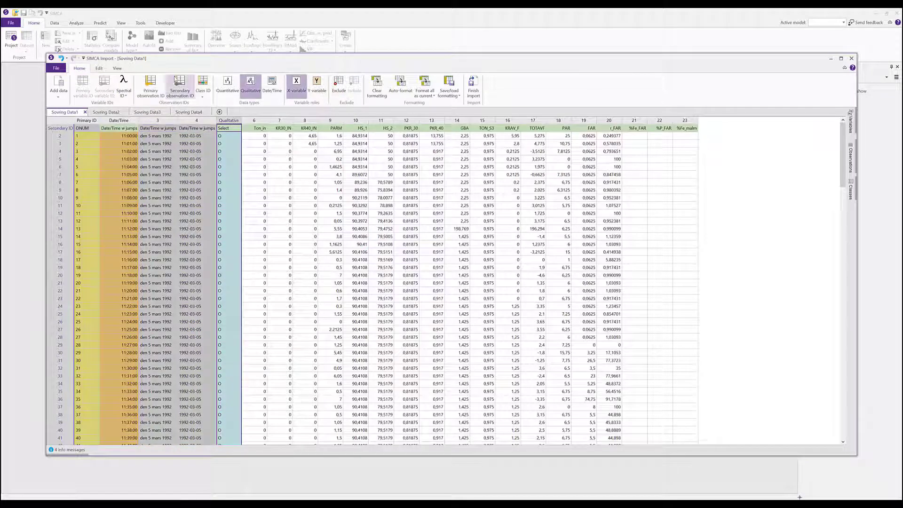
{"action": "left_click", "coordinate": [179, 87]}
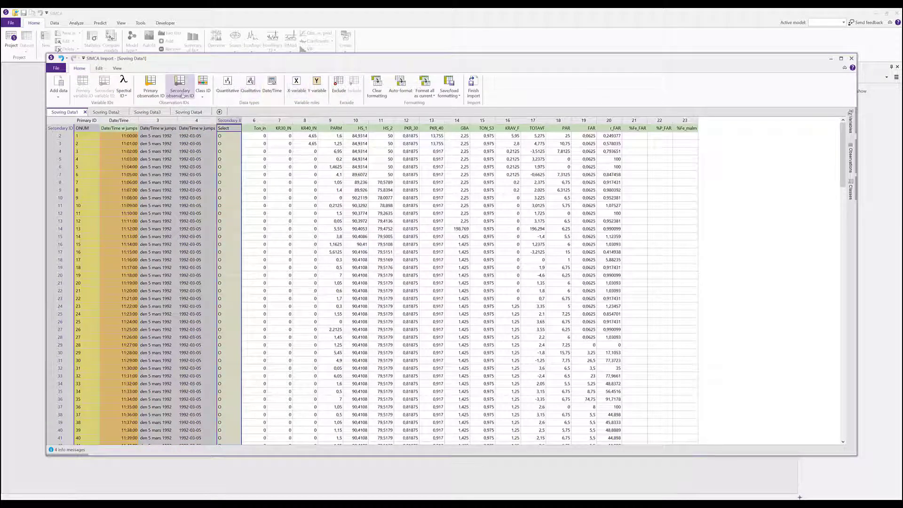
Make the names row the primary variable ID and columns 18–23 (PAR–%Fe_malm) Y variables.
{"action": "left_click", "coordinate": [61, 127]}
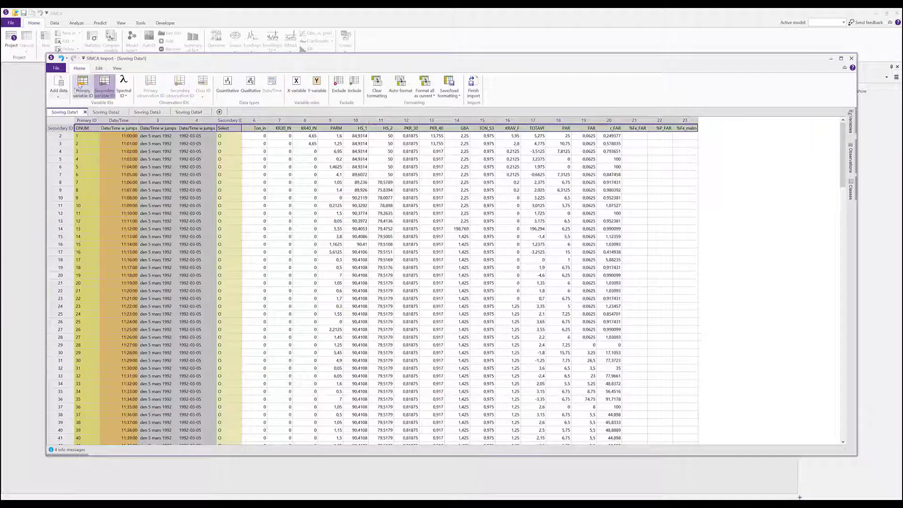
{"action": "left_click", "coordinate": [82, 87]}
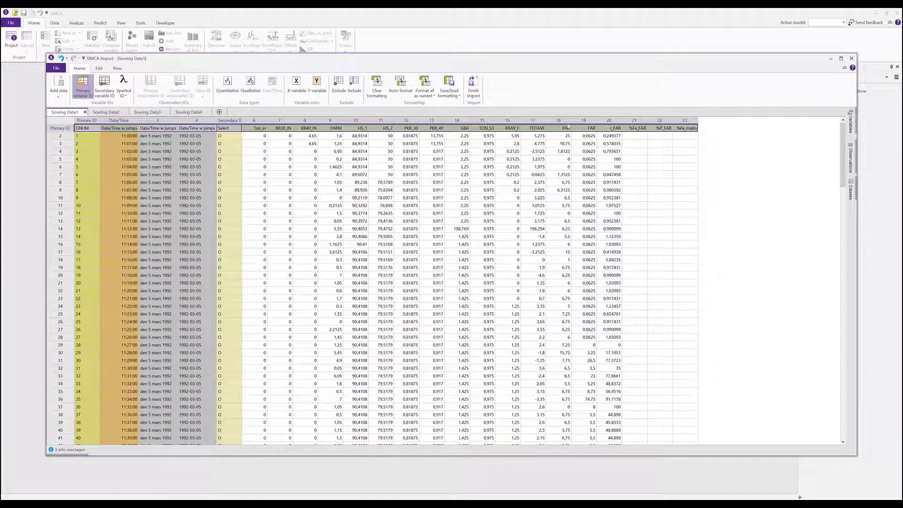
{"action": "left_click_drag", "start_coordinate": [567, 127], "coordinate": [687, 128]}
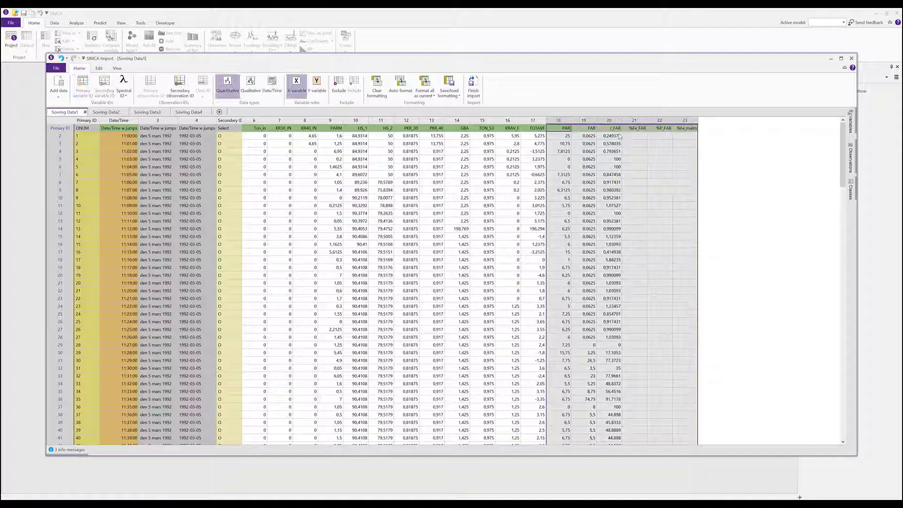
{"action": "left_click", "coordinate": [317, 87]}
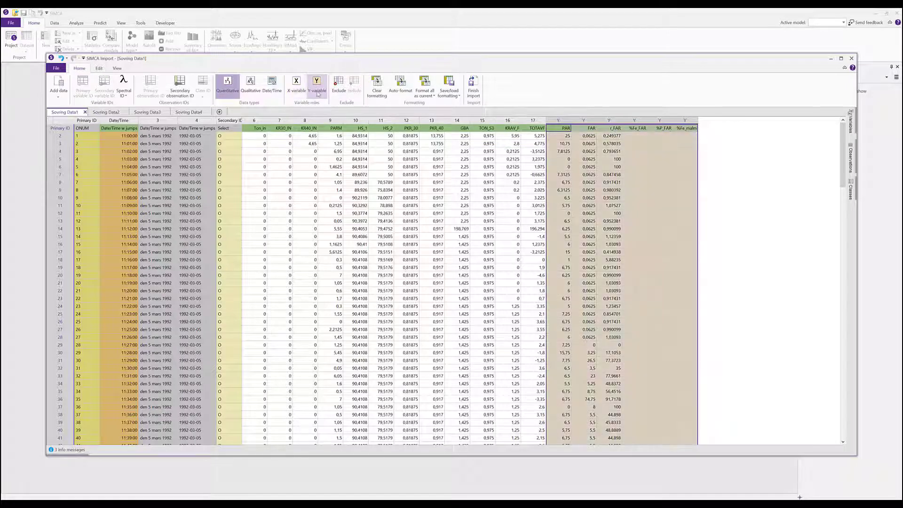
Apply this sheet's formatting to all four Sovring sheets and verify Data4, Data3, Data2.
{"action": "left_click", "coordinate": [423, 97]}
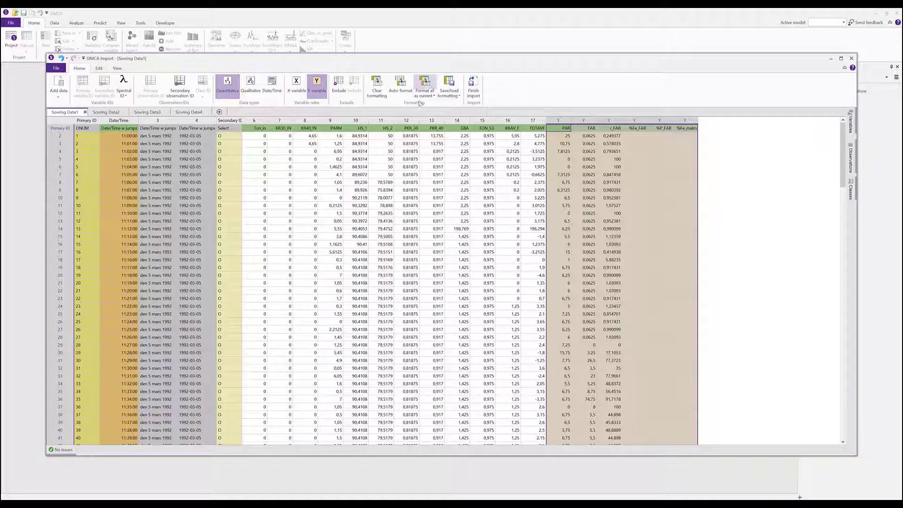
{"action": "left_click", "coordinate": [190, 112]}
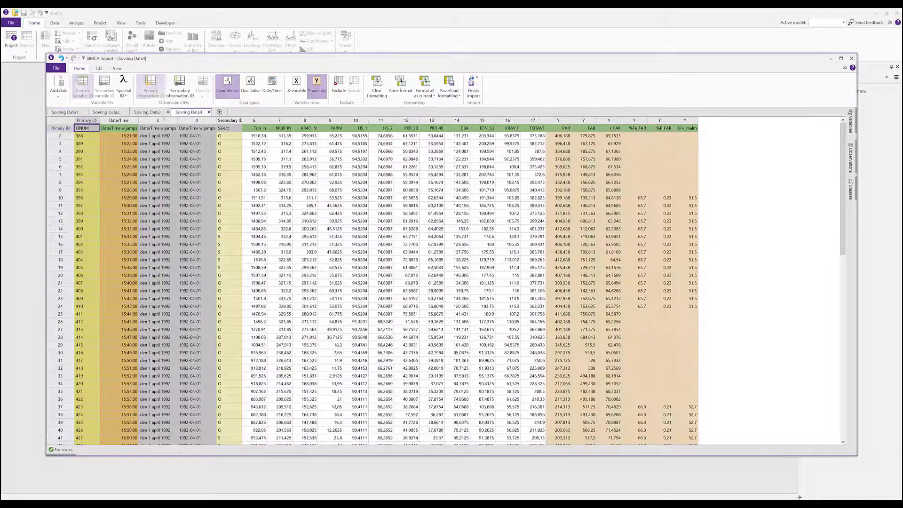
{"action": "left_click", "coordinate": [151, 112]}
{"action": "left_click", "coordinate": [105, 112]}
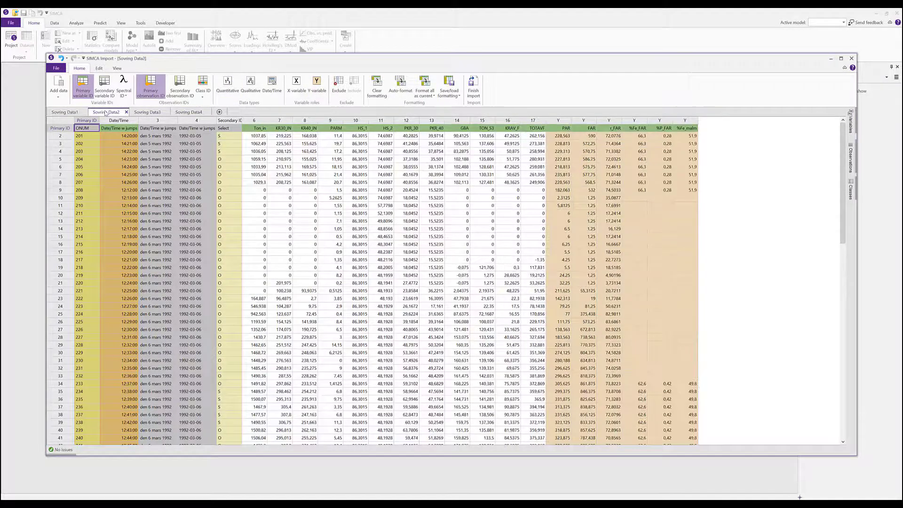
Open Dataset Properties for the Raman SNV:1stDer dataset and select variable SNV:1stDer:3592.
{"action": "left_click", "coordinate": [75, 113]}
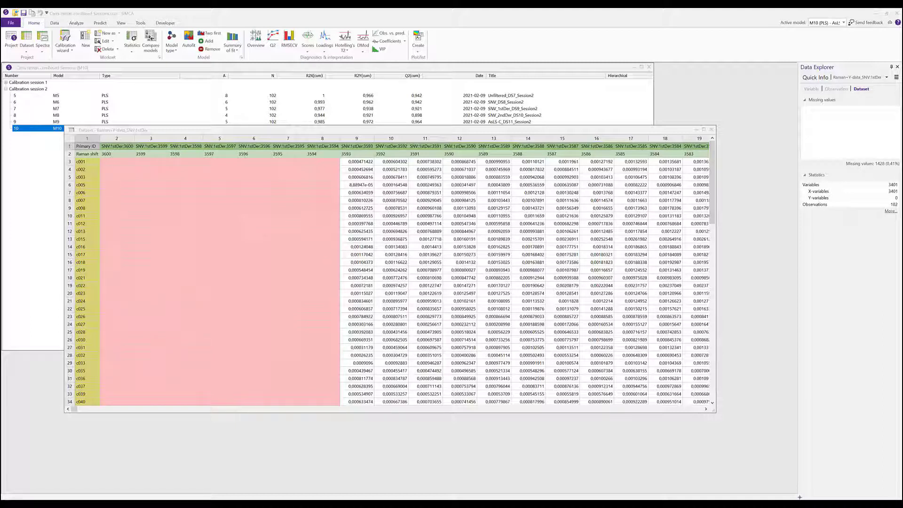
{"action": "left_click", "coordinate": [466, 256]}
{"action": "right_click", "coordinate": [466, 257]}
{"action": "left_click", "coordinate": [503, 411]}
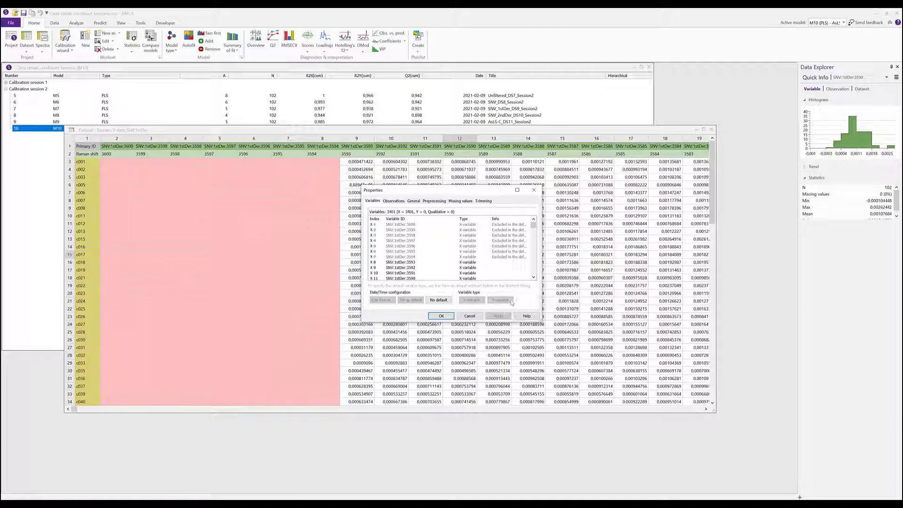
{"action": "left_click", "coordinate": [463, 267]}
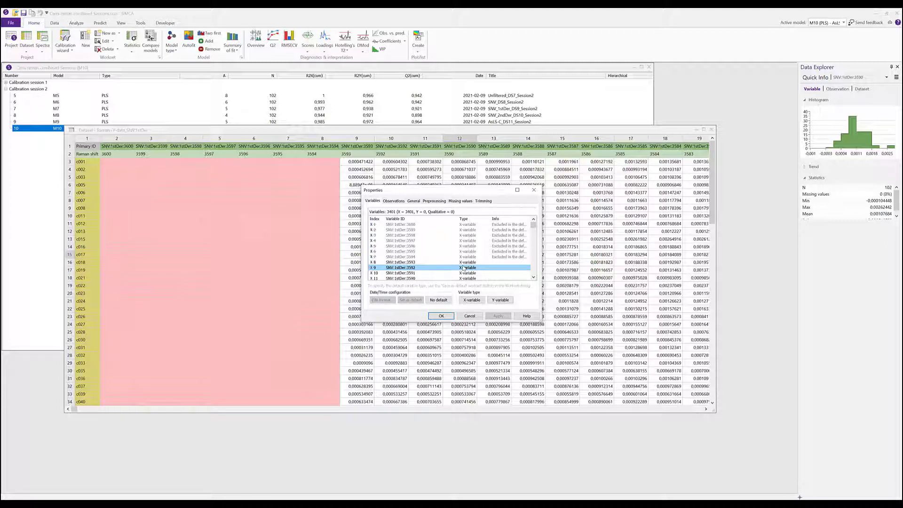
Review the Raman dataset's General and Preprocessing property tabs.
{"action": "left_click", "coordinate": [413, 201]}
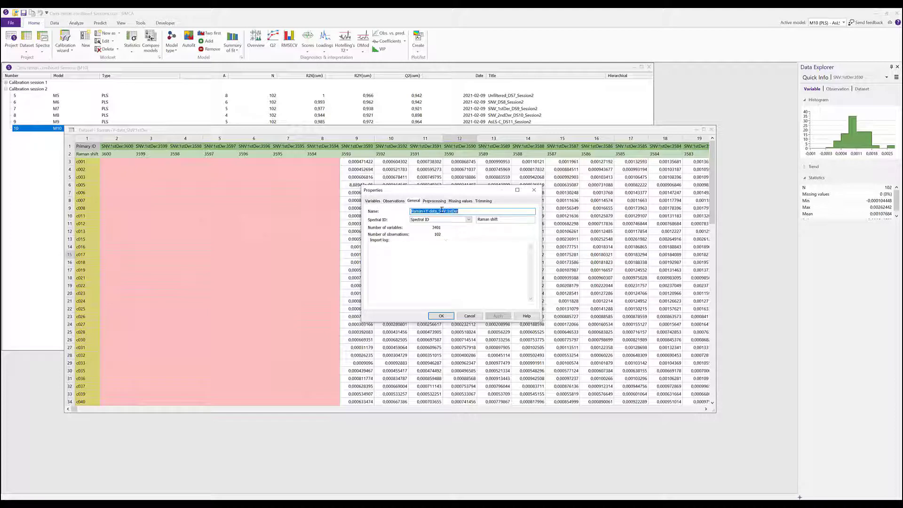
{"action": "left_click", "coordinate": [438, 202]}
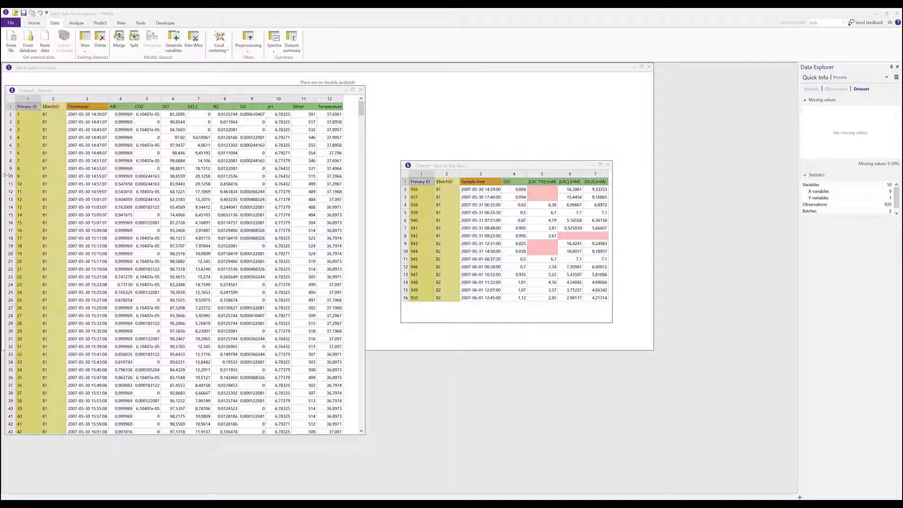
Merge at-line data into Process, matching Timestamp to nearest Sample time, keeping unmatched rows separately.
{"action": "left_click", "coordinate": [55, 24]}
{"action": "left_click", "coordinate": [120, 37]}
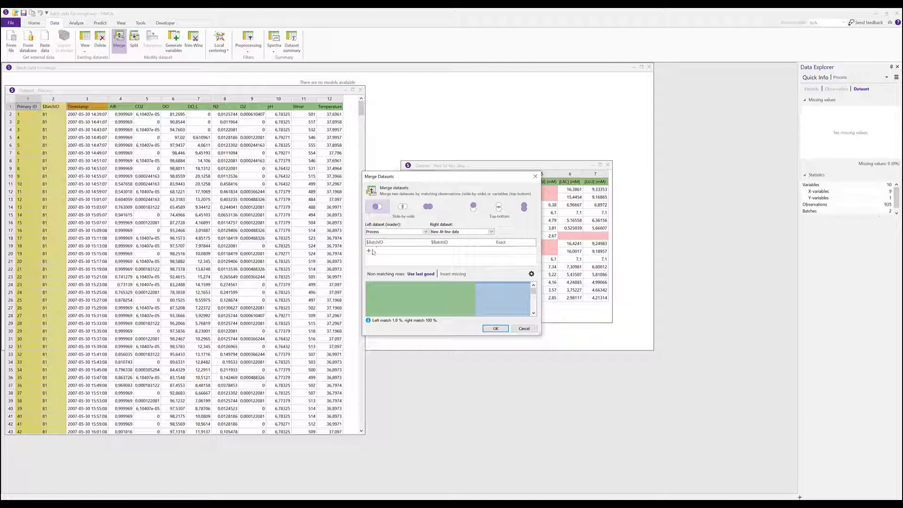
{"action": "left_click", "coordinate": [374, 250]}
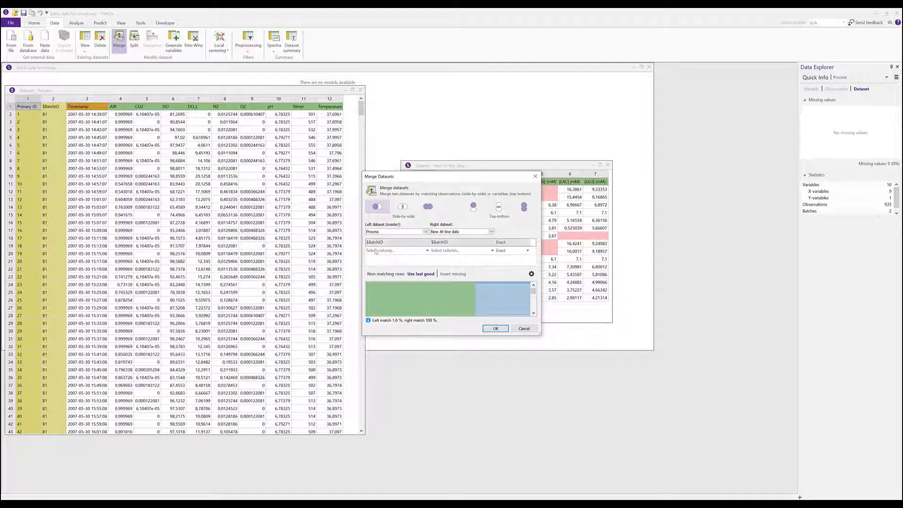
{"action": "left_click", "coordinate": [427, 251]}
{"action": "left_click", "coordinate": [376, 275]}
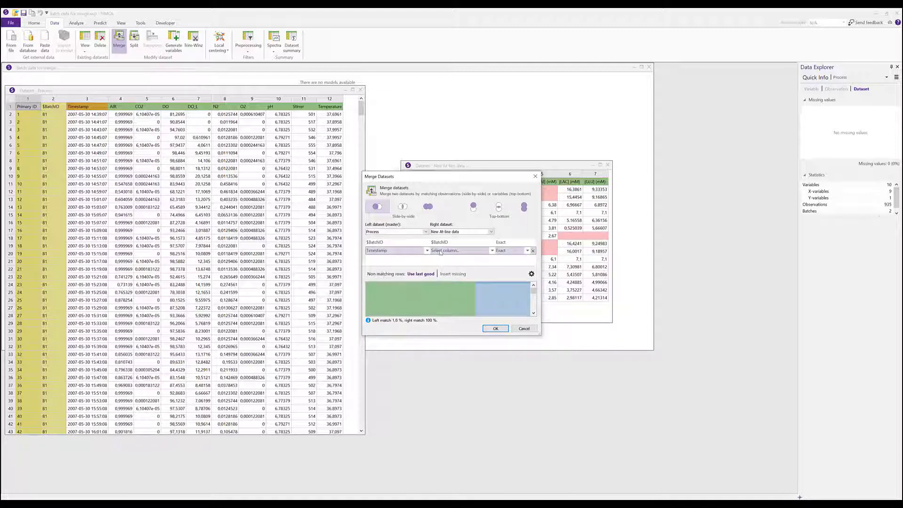
{"action": "left_click", "coordinate": [492, 251]}
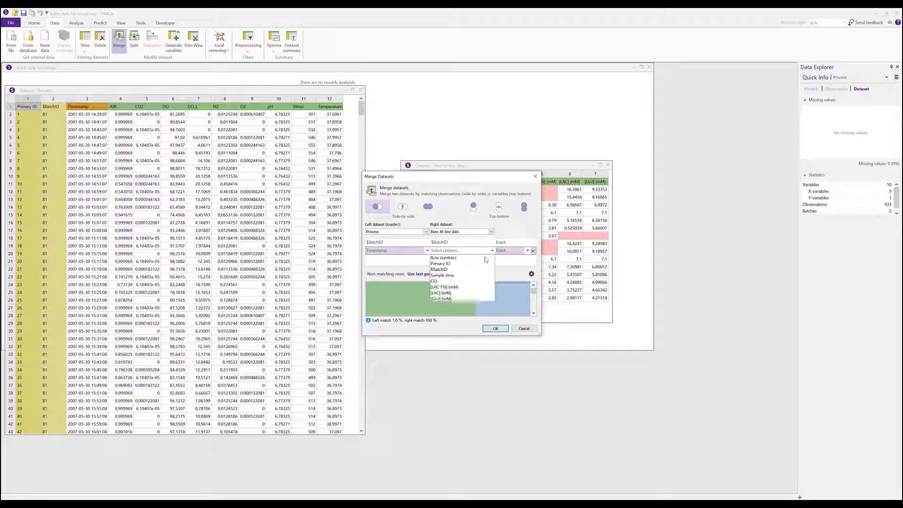
{"action": "left_click", "coordinate": [458, 275]}
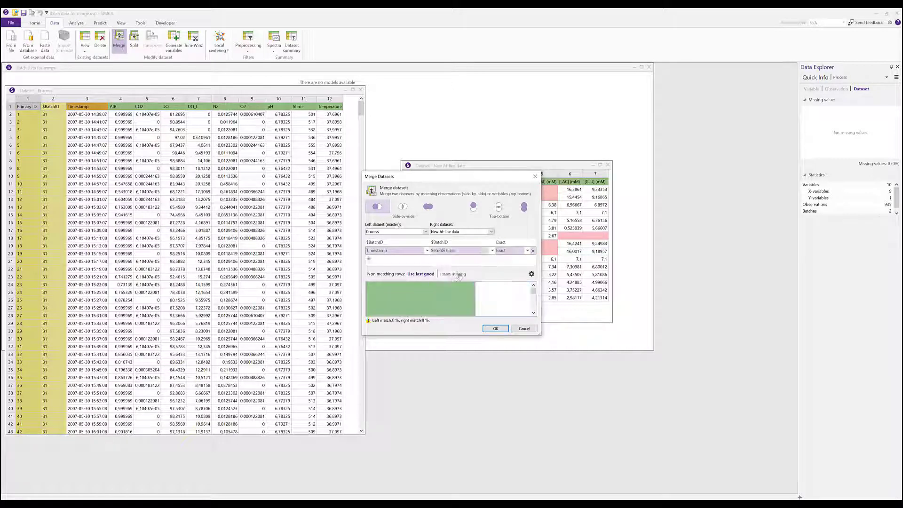
{"action": "left_click", "coordinate": [525, 253]}
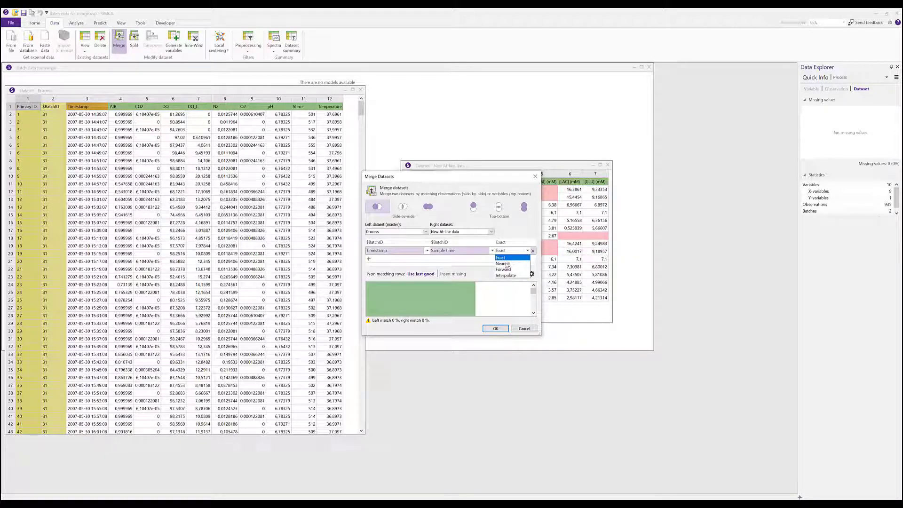
{"action": "left_click", "coordinate": [505, 264]}
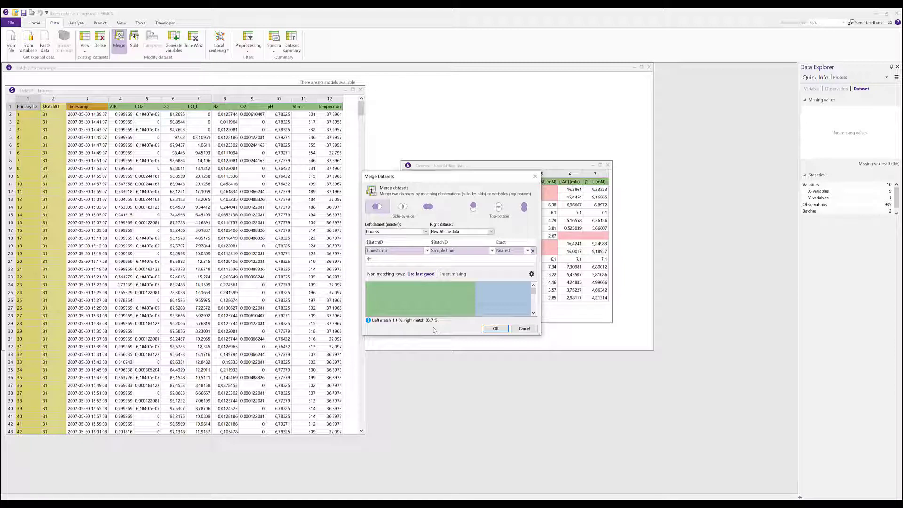
{"action": "left_click", "coordinate": [532, 274]}
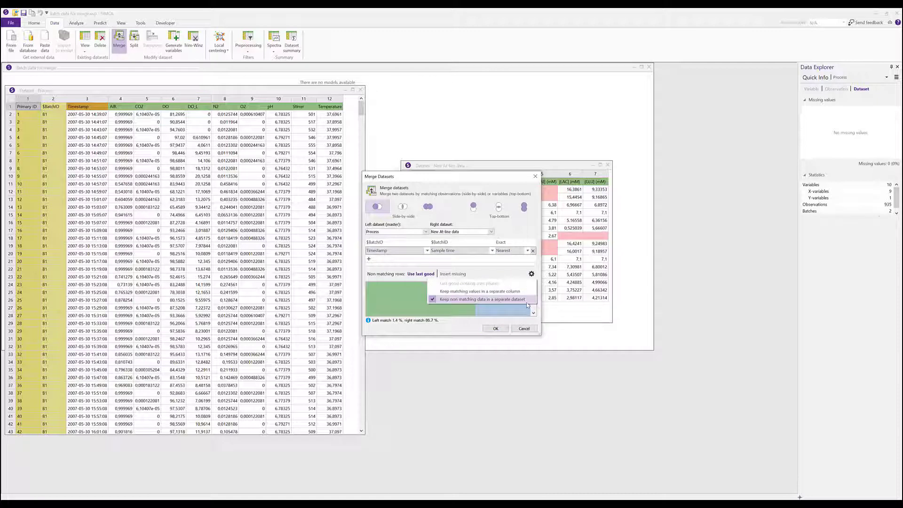
{"action": "left_click", "coordinate": [500, 329]}
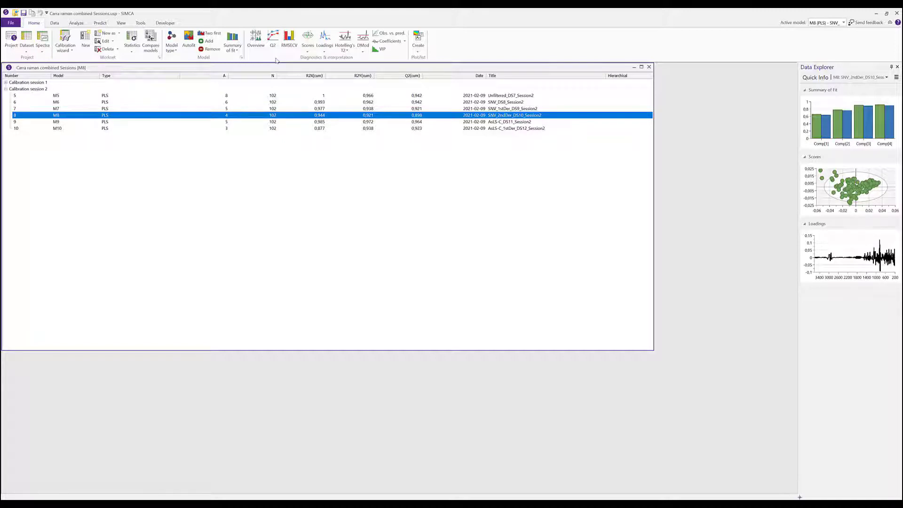
Bring up the Q2 model selection with Session 2 models M5 onward ticked.
{"action": "left_click", "coordinate": [273, 40]}
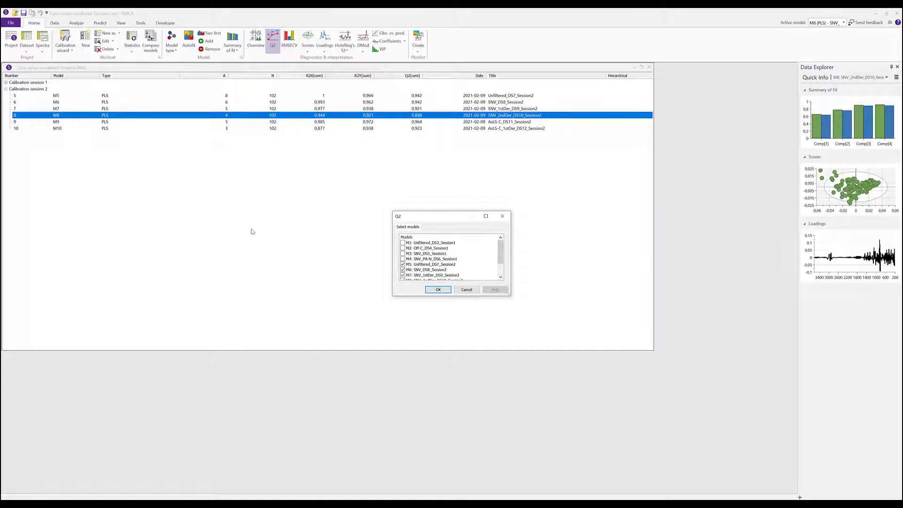
Create the Q2 comparison plot and the RMSECV bar chart for checked models M5–M10.
{"action": "left_click", "coordinate": [437, 290]}
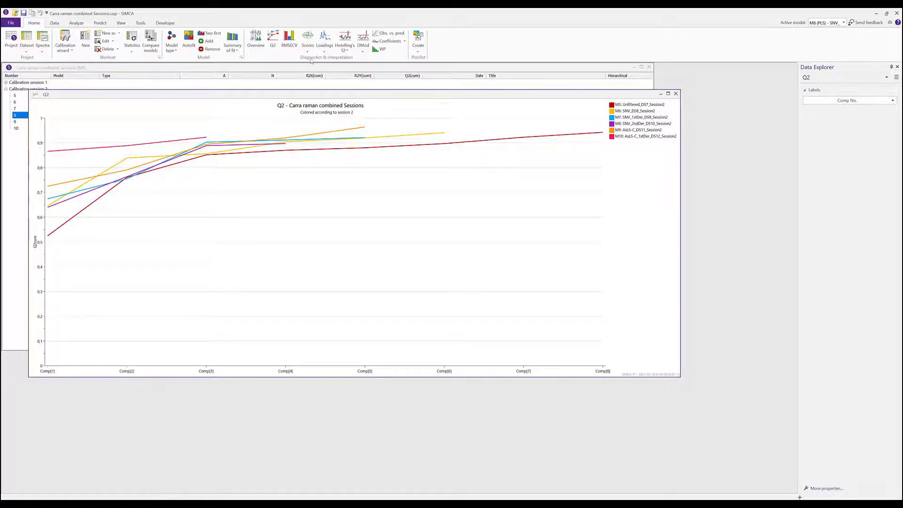
{"action": "left_click", "coordinate": [297, 43]}
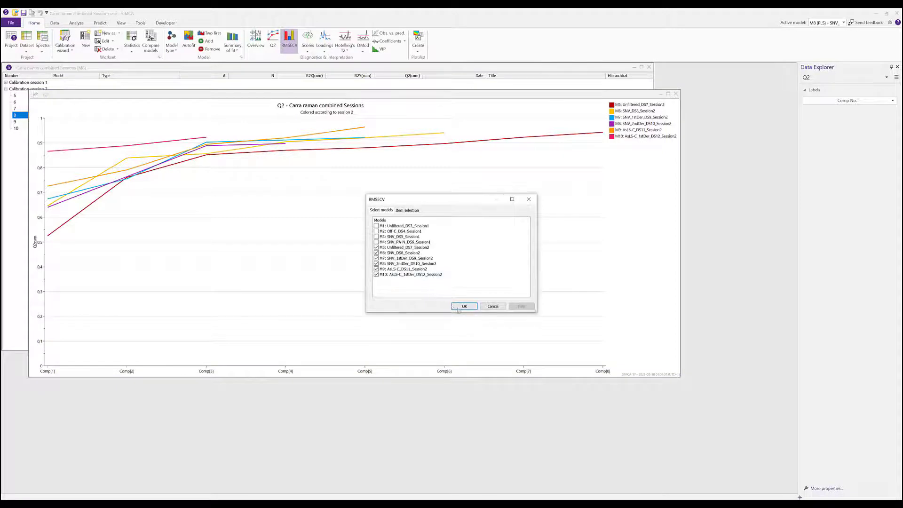
{"action": "left_click", "coordinate": [452, 306]}
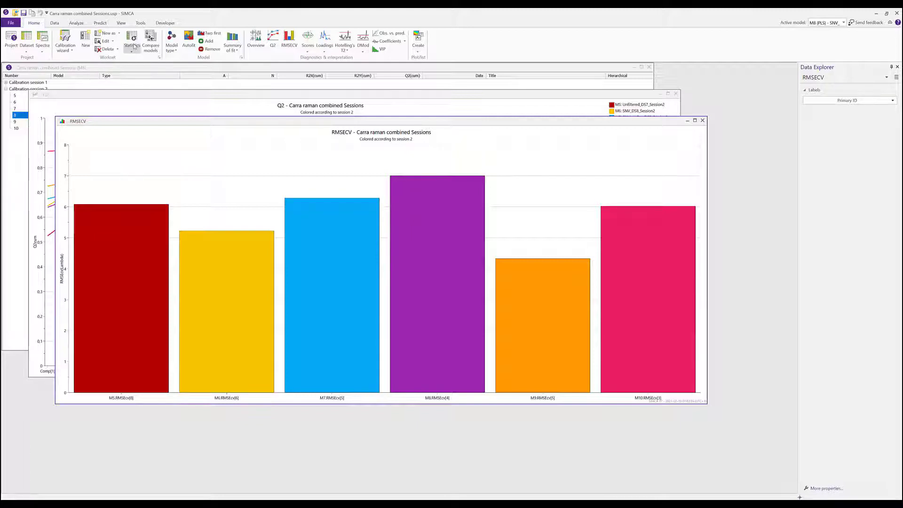
Generate the model comparison summary table for models M5–M10.
{"action": "left_click", "coordinate": [150, 41]}
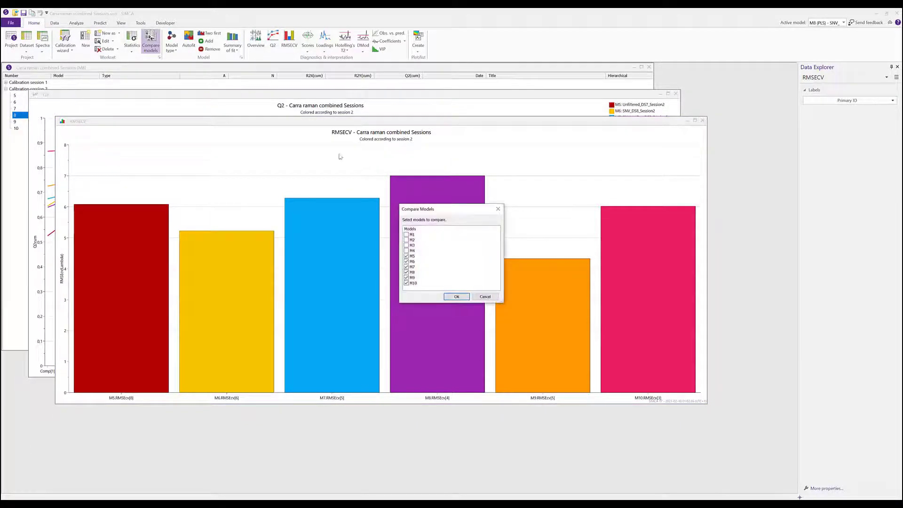
{"action": "left_click", "coordinate": [456, 296]}
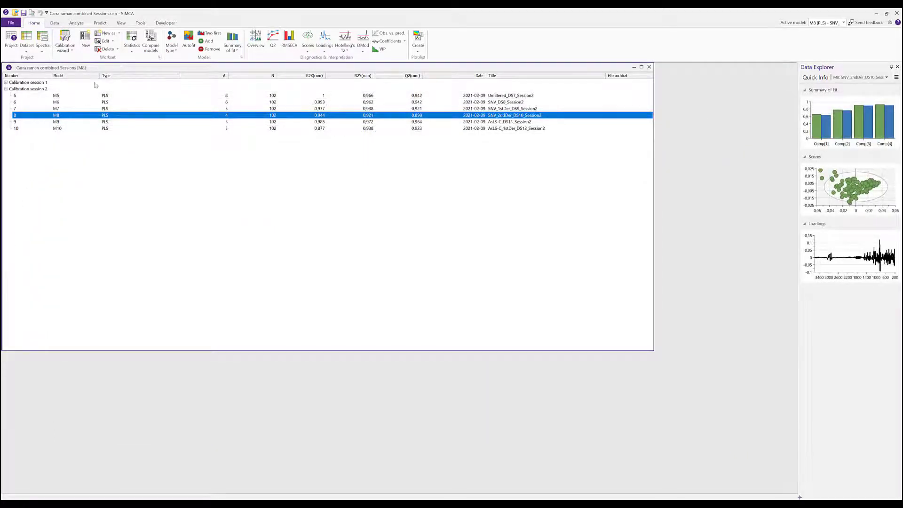
Create an RMSEP bar chart on the validation set for the checked models.
{"action": "left_click", "coordinate": [99, 23]}
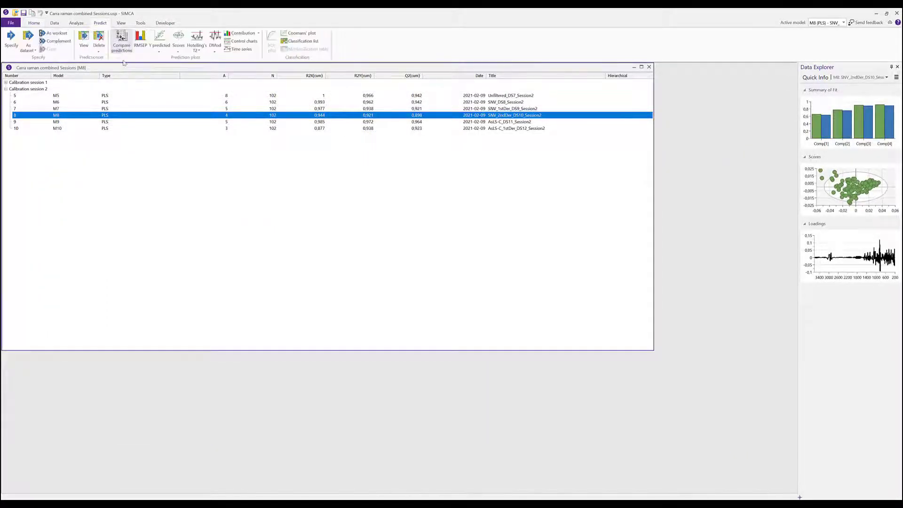
{"action": "left_click", "coordinate": [140, 40]}
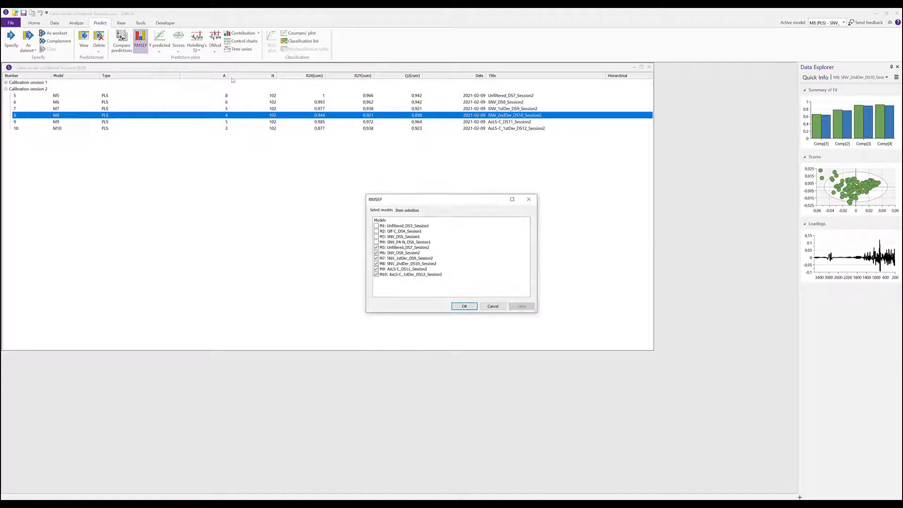
{"action": "left_click", "coordinate": [463, 307]}
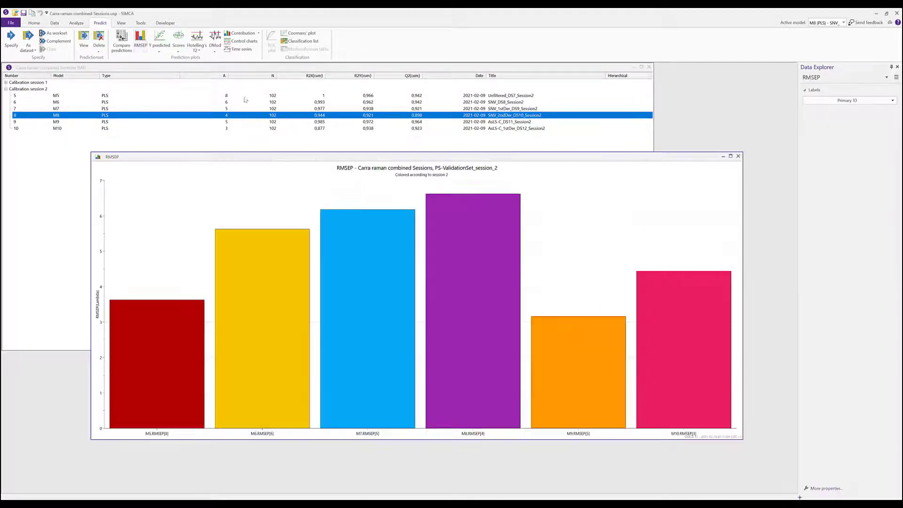
Build the RMSEP/MBEP prediction comparison table and open M8's observed-versus-predicted plot.
{"action": "left_click", "coordinate": [130, 41]}
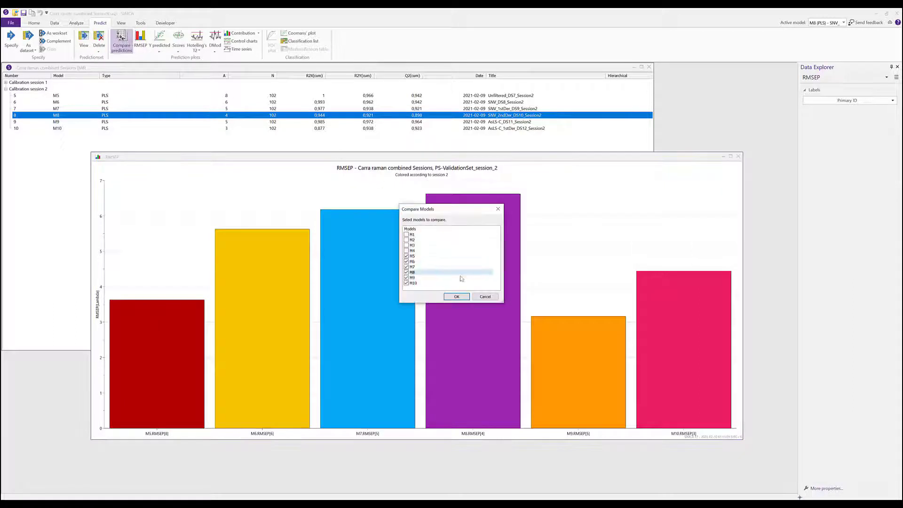
{"action": "left_click", "coordinate": [456, 295]}
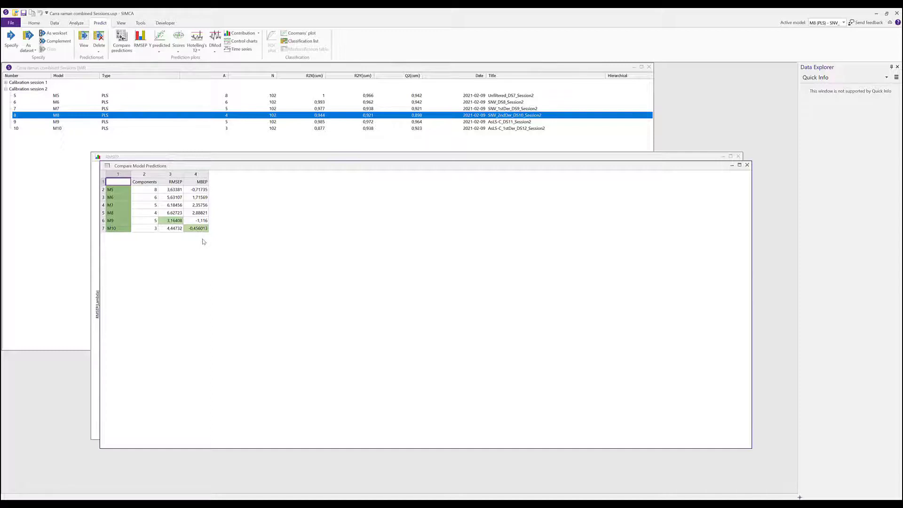
{"action": "left_click", "coordinate": [204, 213]}
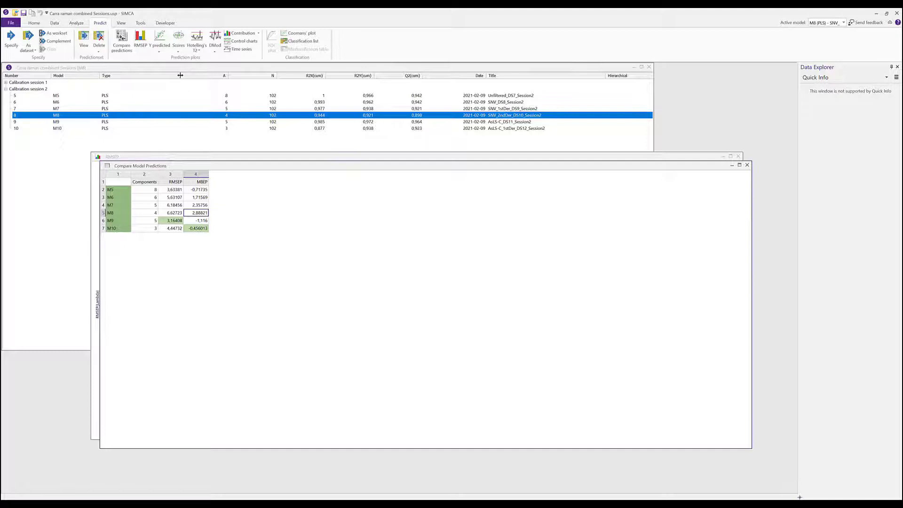
{"action": "left_click", "coordinate": [166, 40]}
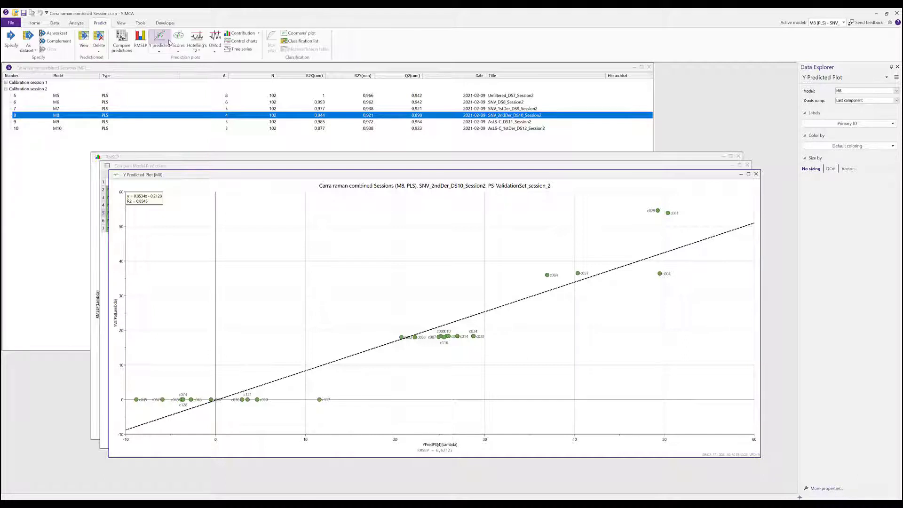
Add the identity line and remove the regression line on the M8 Y predicted plot.
{"action": "left_click", "coordinate": [140, 23]}
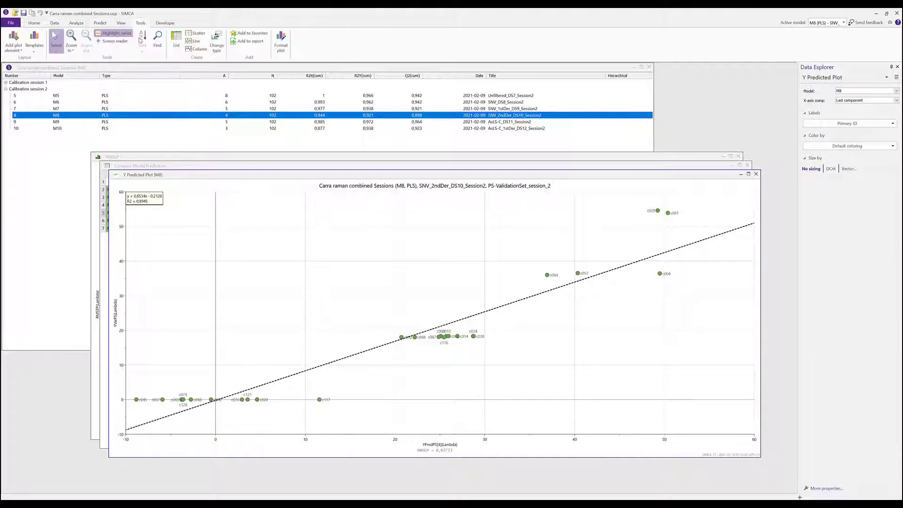
{"action": "left_click", "coordinate": [20, 51]}
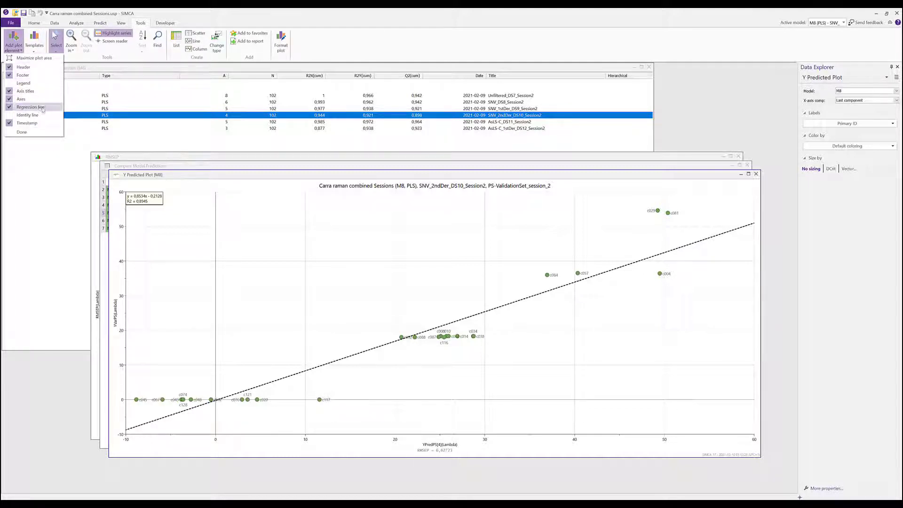
{"action": "left_click", "coordinate": [38, 115]}
{"action": "left_click", "coordinate": [39, 108]}
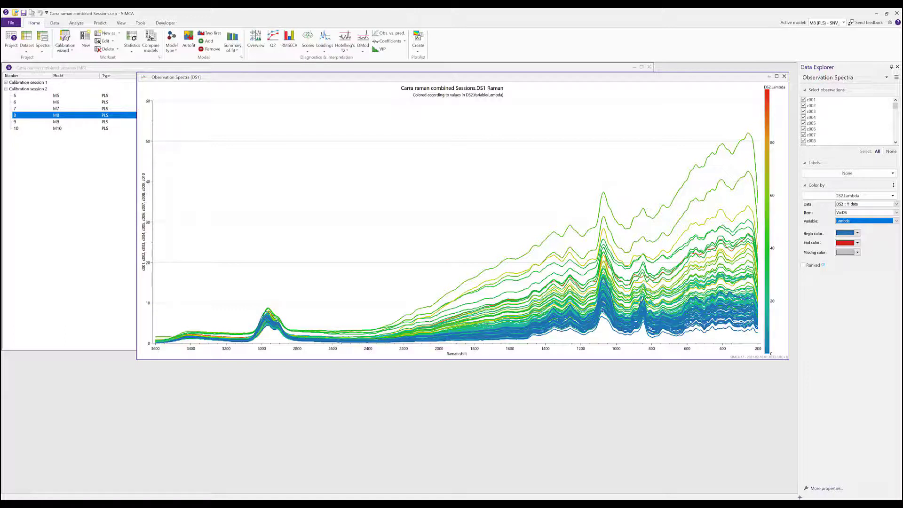
Colour the DS1 Raman spectra by ranked Nu values and bring up the x-axis Appearance settings.
{"action": "left_click", "coordinate": [896, 221]}
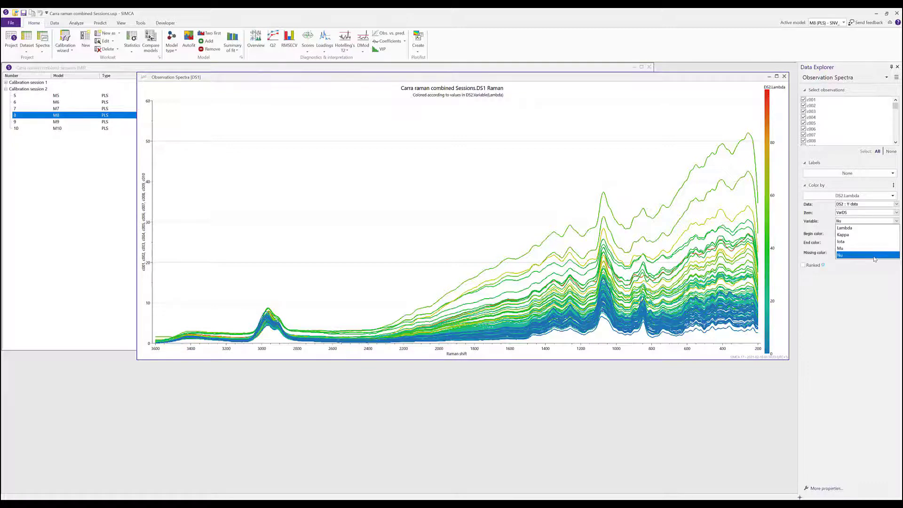
{"action": "left_click", "coordinate": [875, 257]}
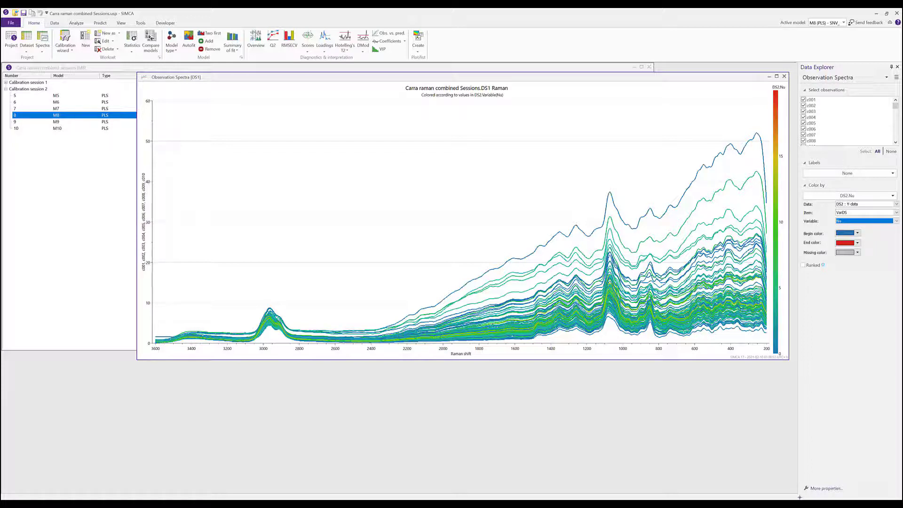
{"action": "left_click", "coordinate": [803, 265]}
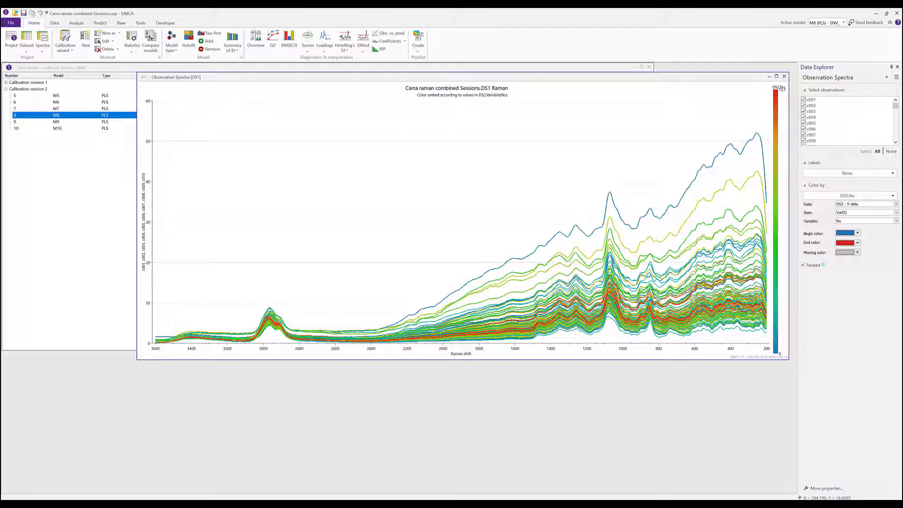
{"action": "left_click", "coordinate": [660, 350]}
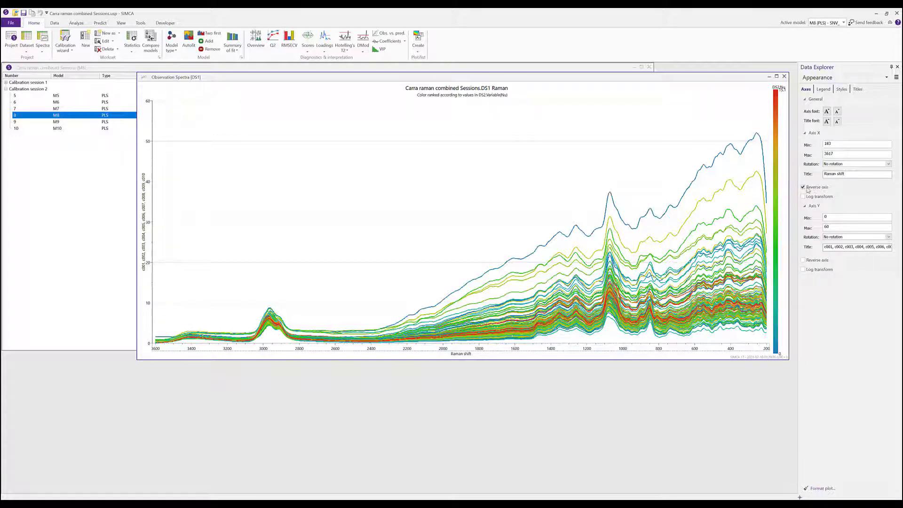
Turn off Reverse axis for the Raman shift axis and apply Log transform to the intensity axis.
{"action": "left_click", "coordinate": [804, 186]}
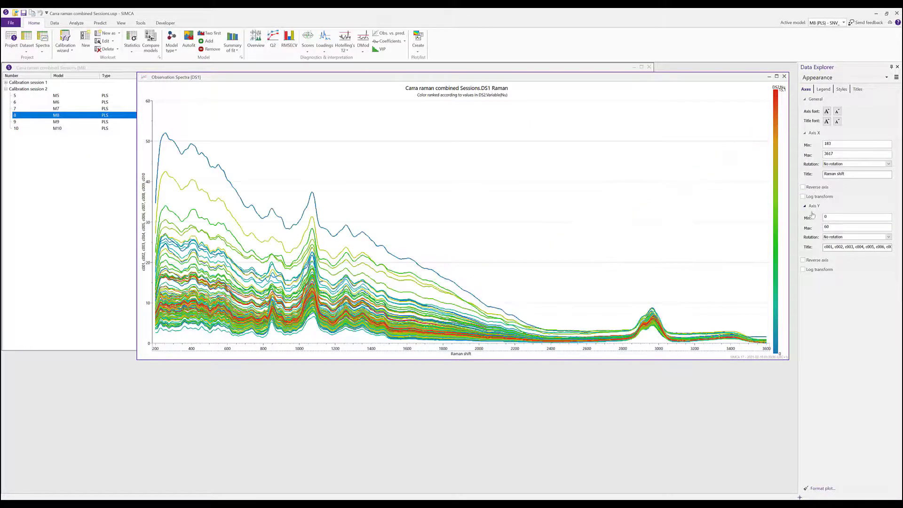
{"action": "left_click", "coordinate": [803, 270]}
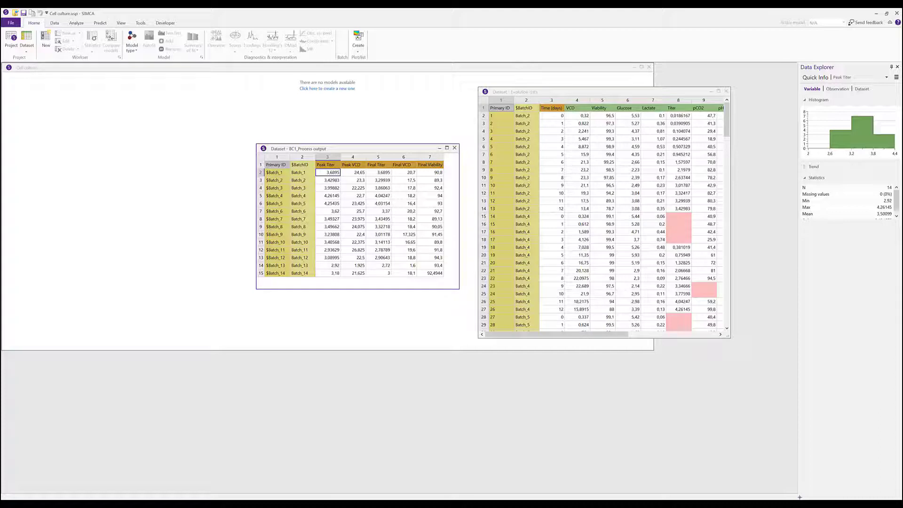
Show Quick Info for the Evolution data's Glucose column: 182 values, 3.85% missing.
{"action": "left_click", "coordinate": [633, 195]}
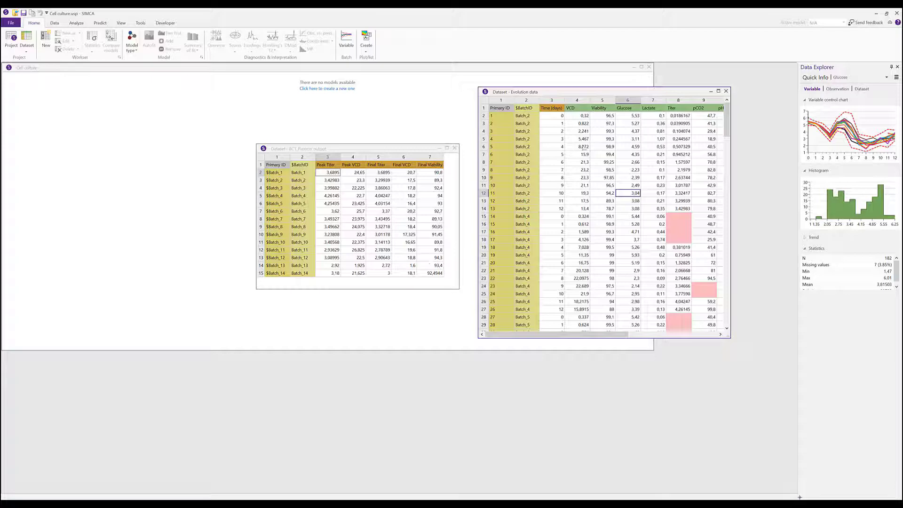
{"action": "double_click", "coordinate": [873, 120]}
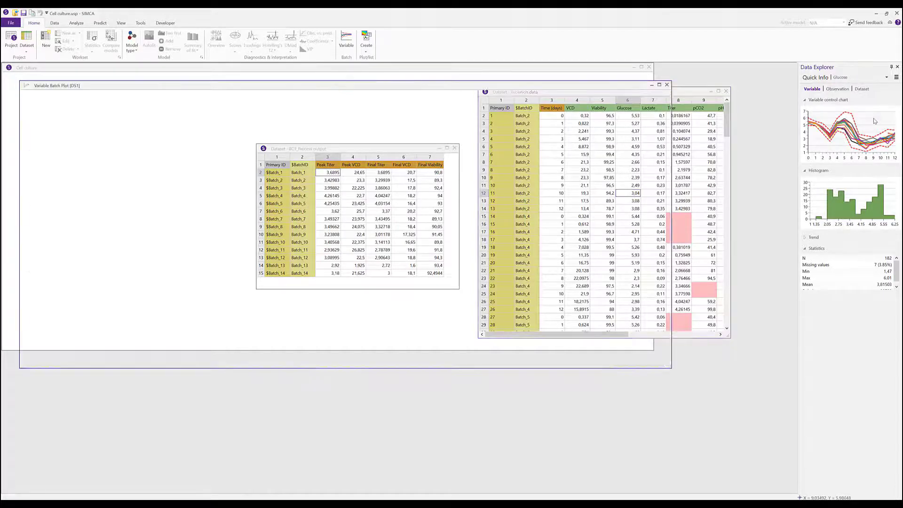
{"action": "left_click", "coordinate": [864, 176]}
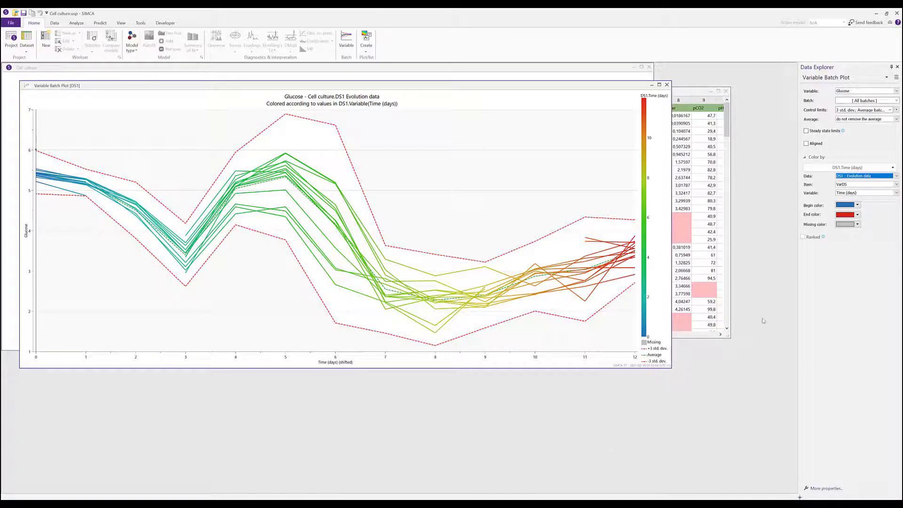
{"action": "left_click", "coordinate": [895, 177]}
{"action": "left_click", "coordinate": [886, 186]}
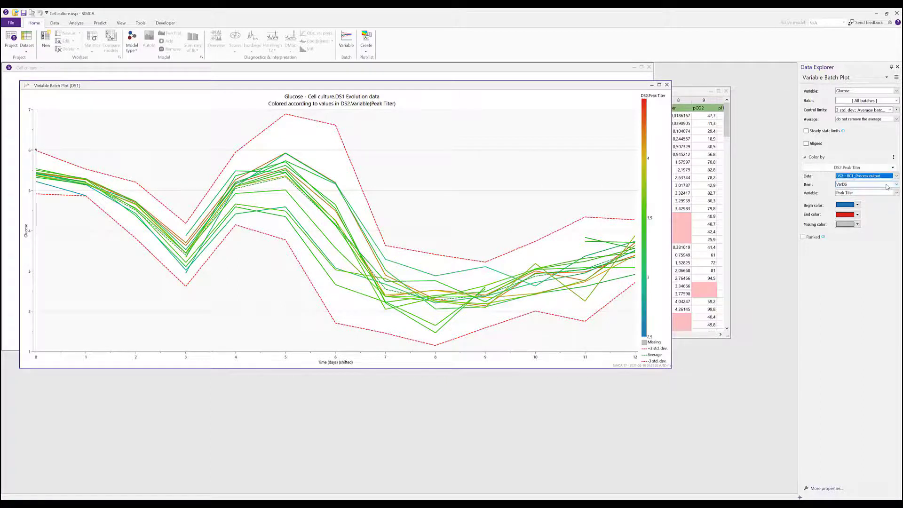
{"action": "left_click", "coordinate": [896, 194]}
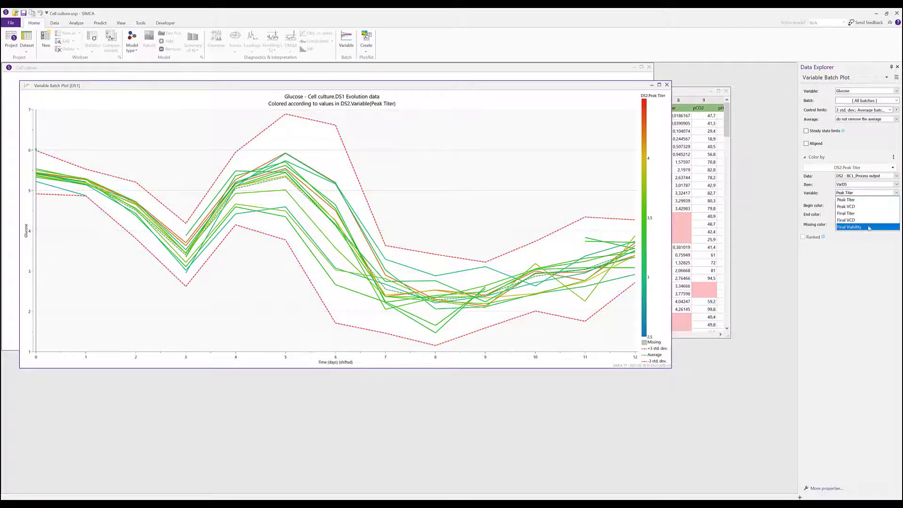
{"action": "left_click", "coordinate": [868, 227]}
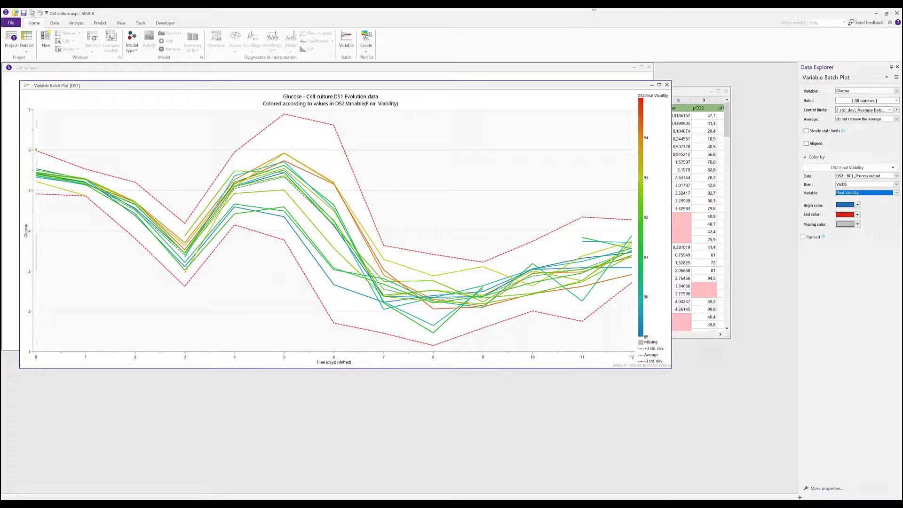
{"action": "left_click", "coordinate": [666, 84]}
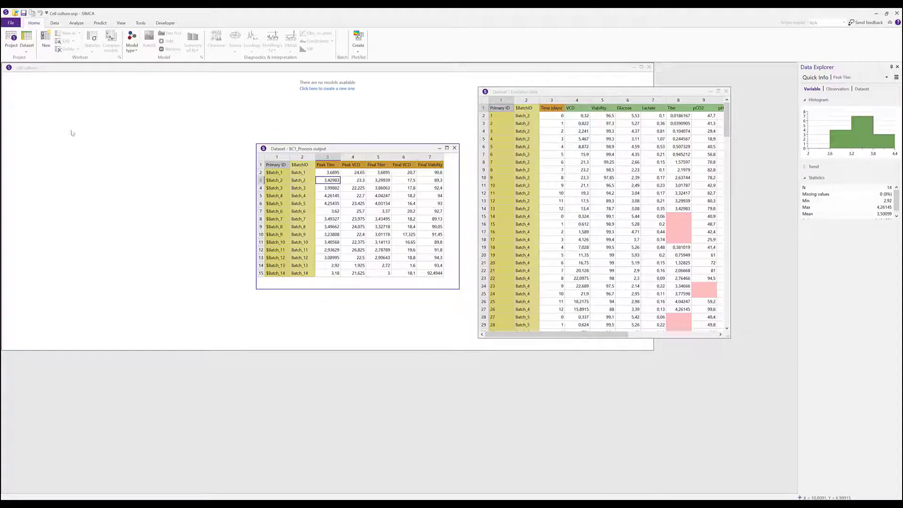
Start a new Batch evolution workset and bring up the Time (days) Y variable's alignment options.
{"action": "left_click", "coordinate": [46, 39]}
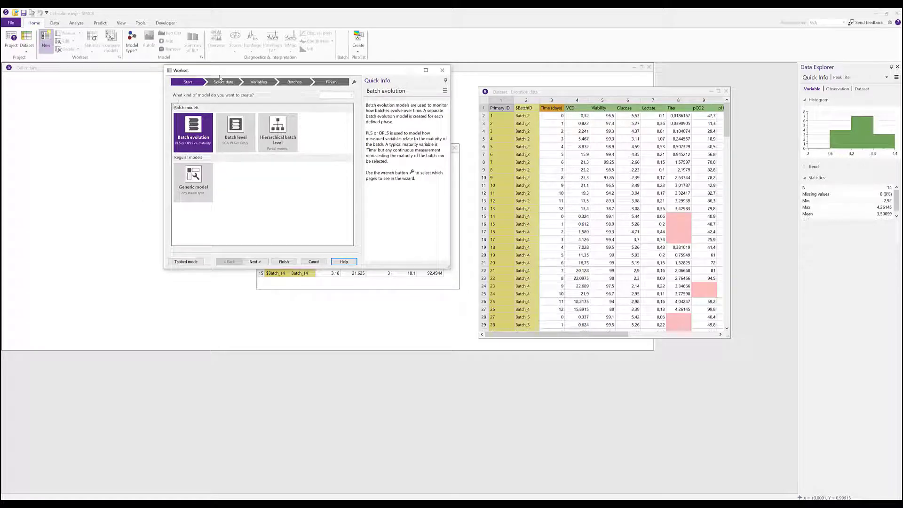
{"action": "left_click", "coordinate": [259, 82]}
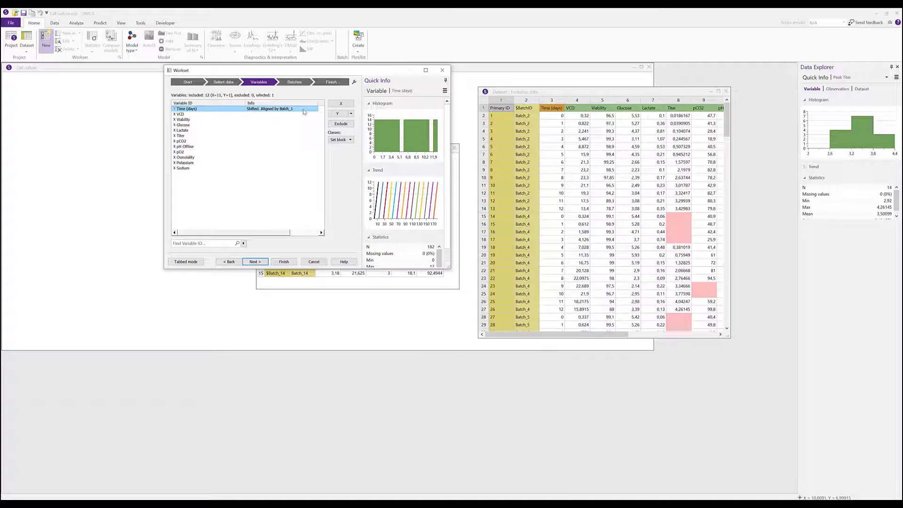
{"action": "left_click", "coordinate": [350, 114]}
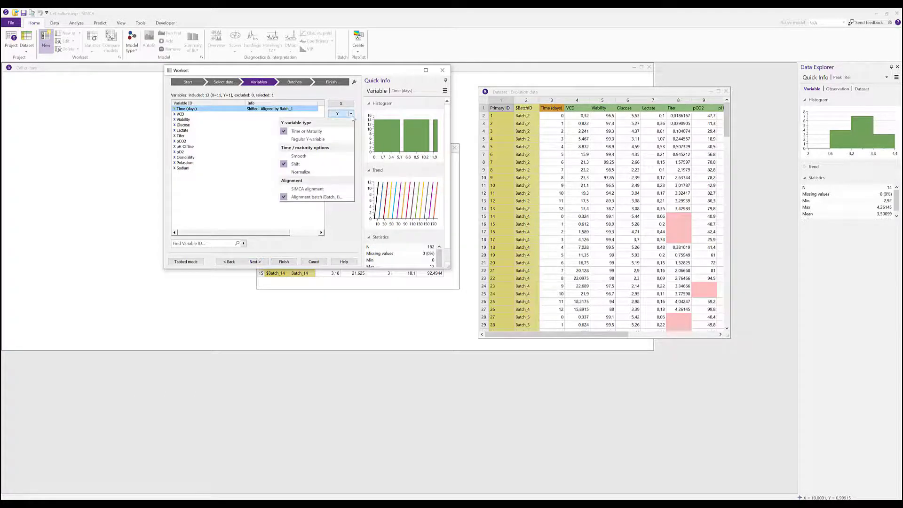